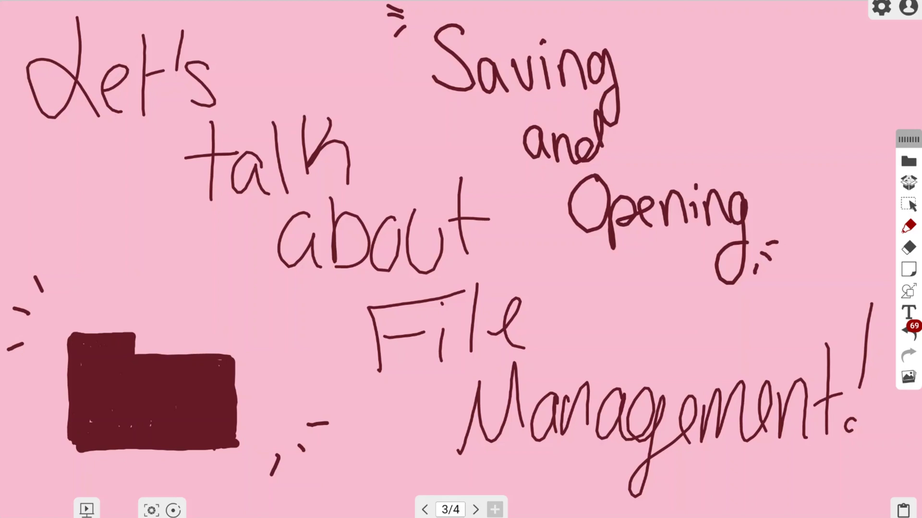
Draw a downward arrow above the folder sketch and a curved arrow at the File management icon
mouse_move(153, 265)
mouse_down()
mouse_move(133, 295)
mouse_move(115, 264)
mouse_move(150, 263)
mouse_move(136, 276)
mouse_move(133, 252)
mouse_up()
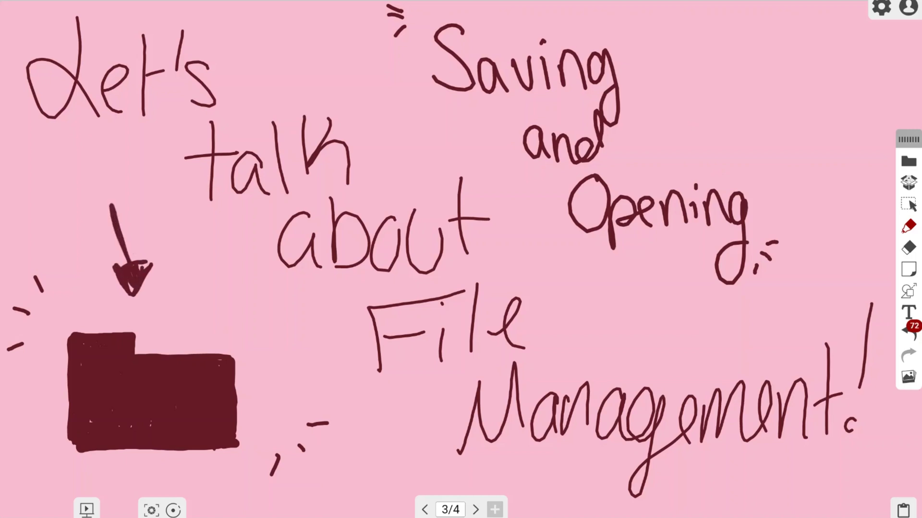
mouse_move(865, 144)
mouse_down()
mouse_move(892, 160)
mouse_move(863, 174)
mouse_up()
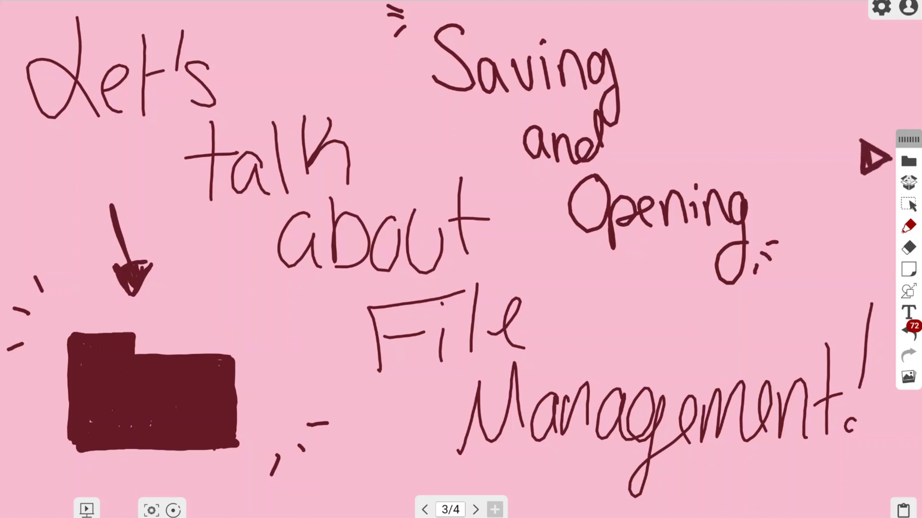
mouse_move(861, 156)
mouse_down()
mouse_move(824, 192)
mouse_move(818, 275)
mouse_up()
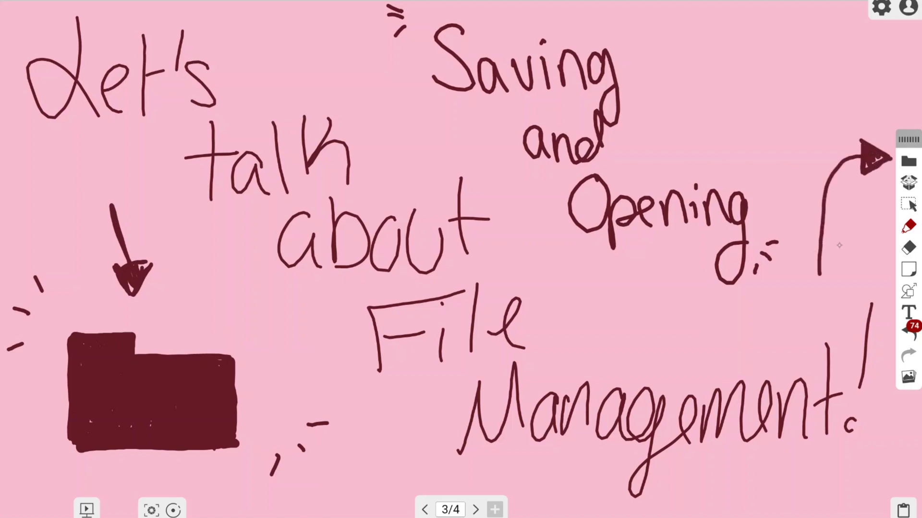
click(909, 163)
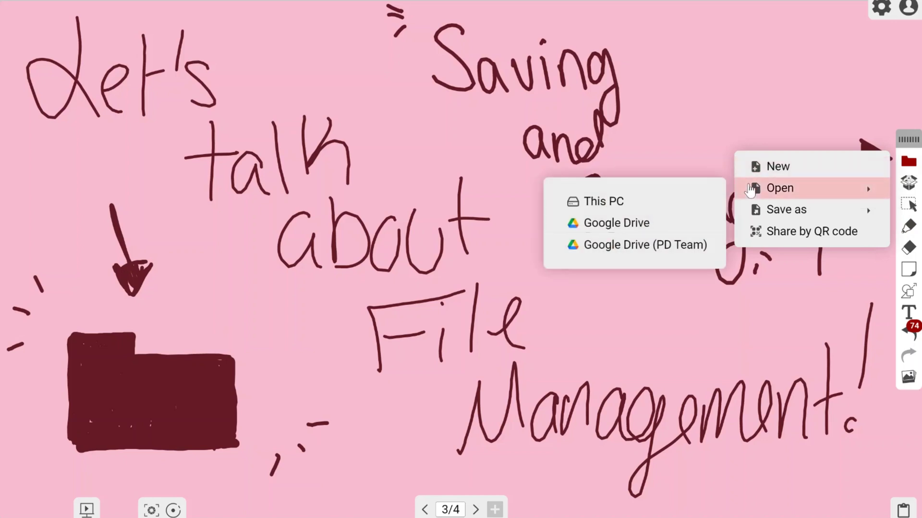
mouse_move(755, 211)
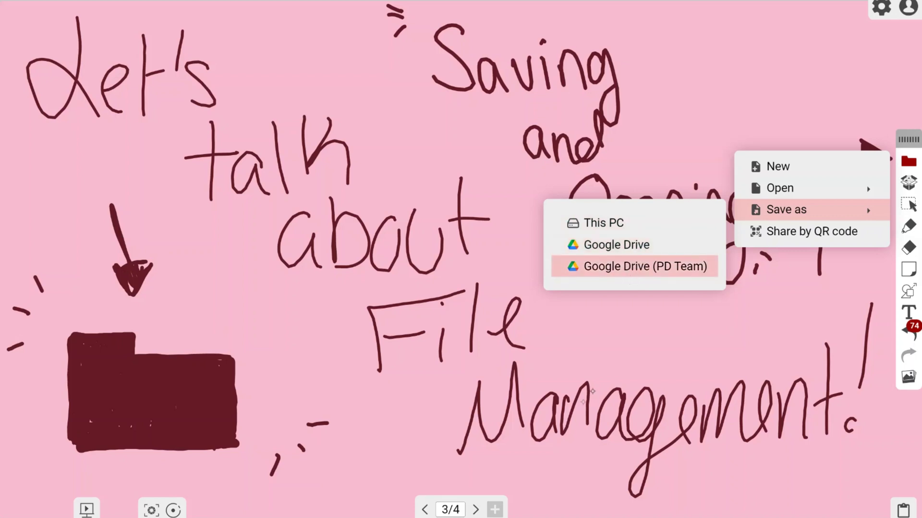
Draw a curved arrow below 'File', go to page 4/4, and draw a curved arrow at its right edge
click(908, 226)
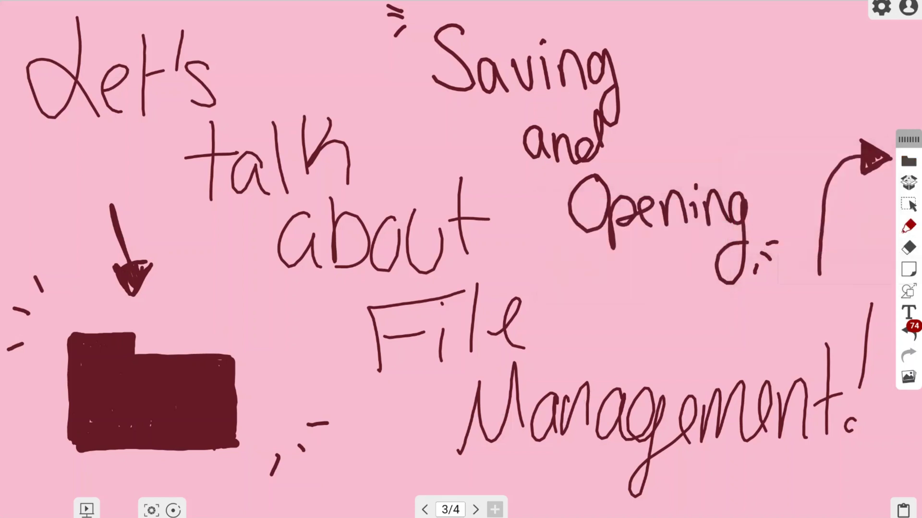
drag(371, 462, 461, 481)
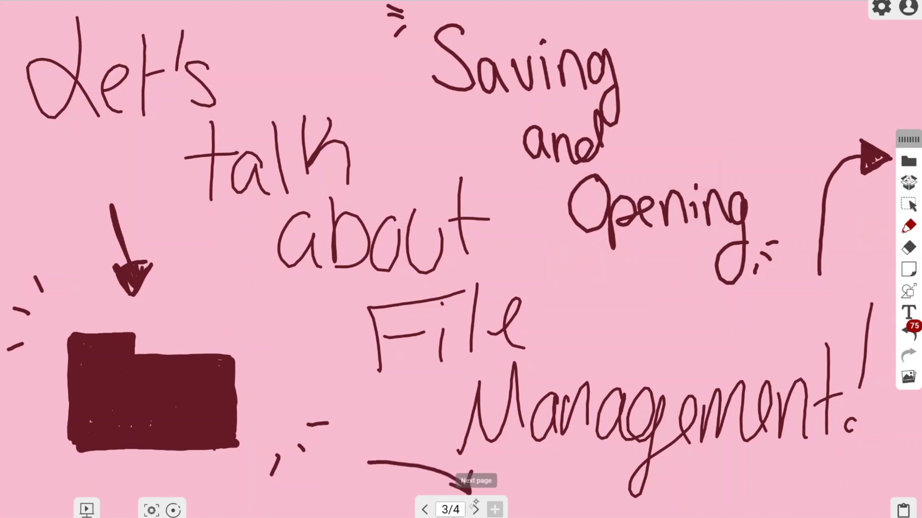
click(475, 509)
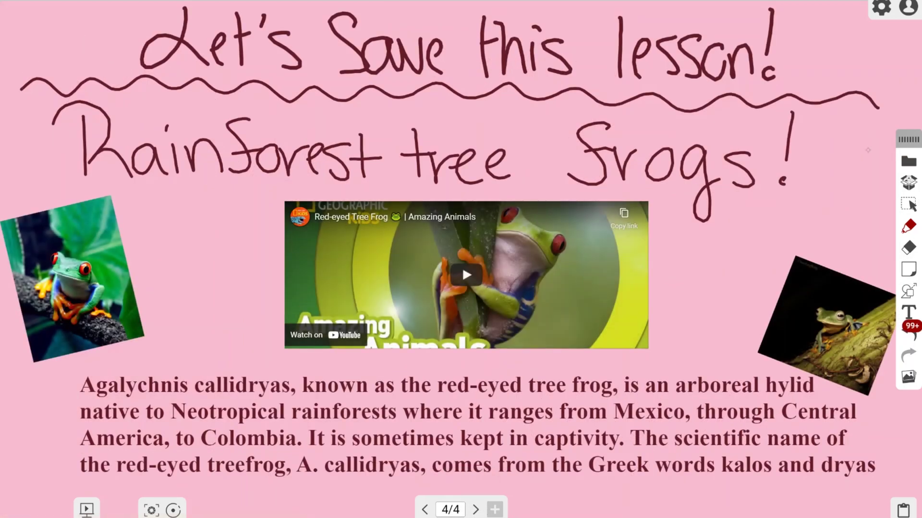
drag(886, 159, 870, 180)
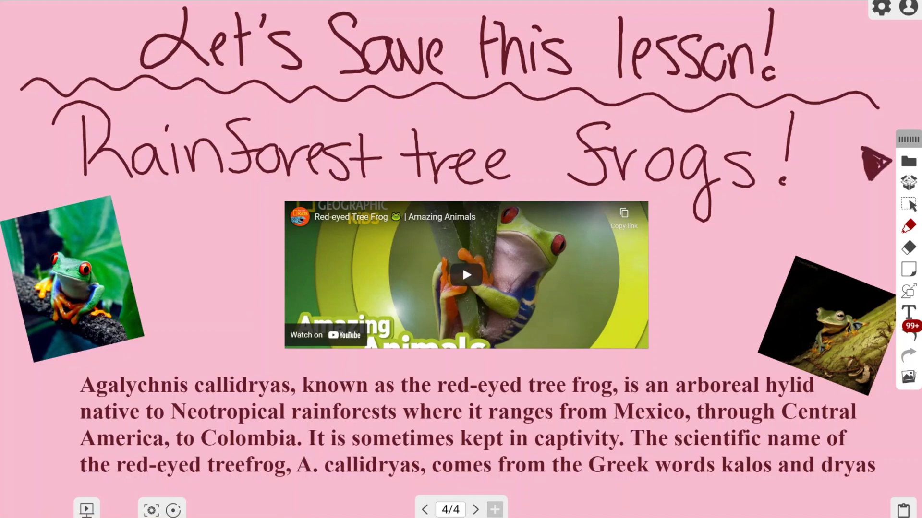
drag(864, 162, 832, 235)
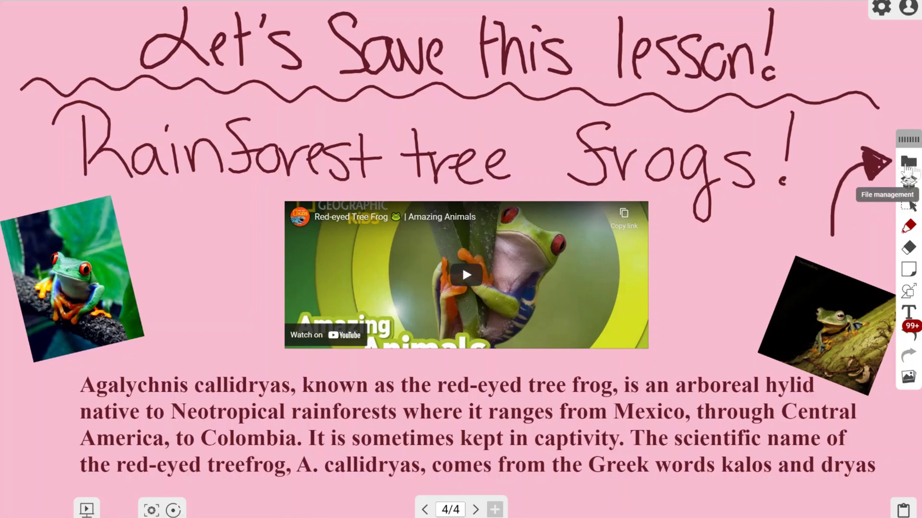
Choose Save as to Google Drive and open the Lessons folder
click(909, 163)
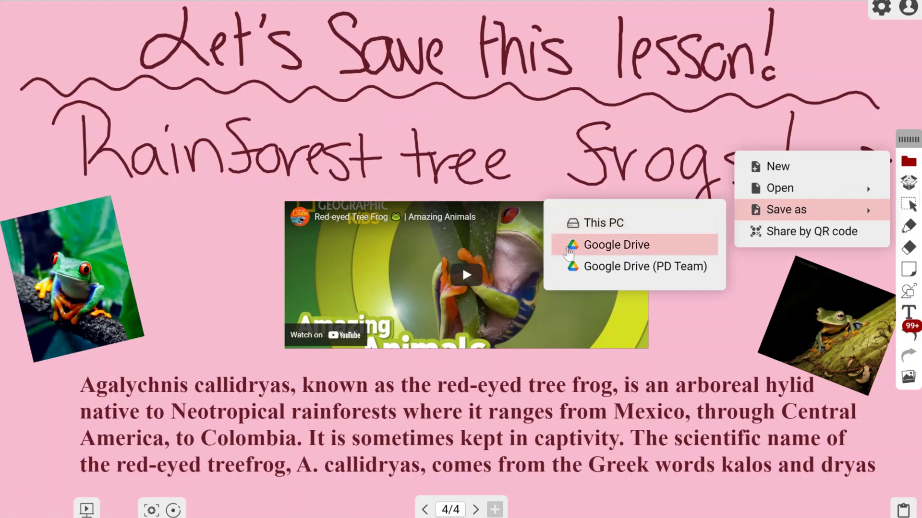
click(567, 247)
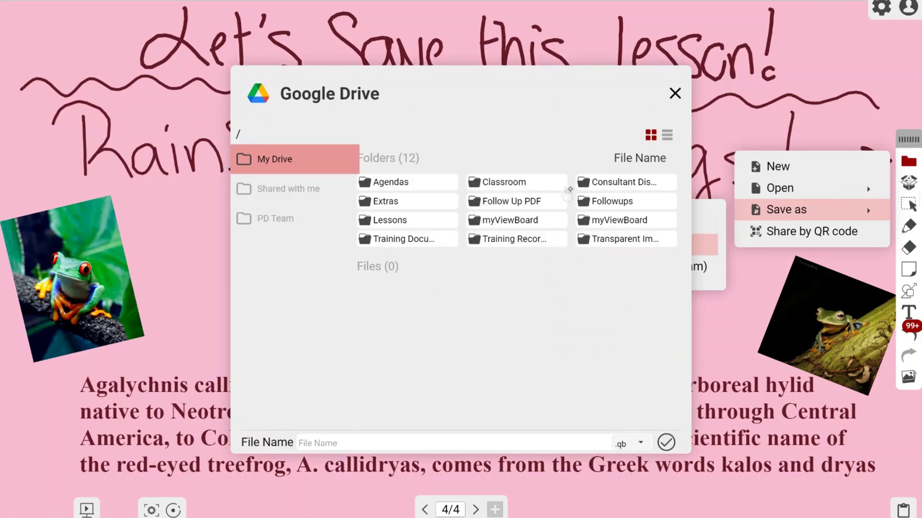
click(375, 220)
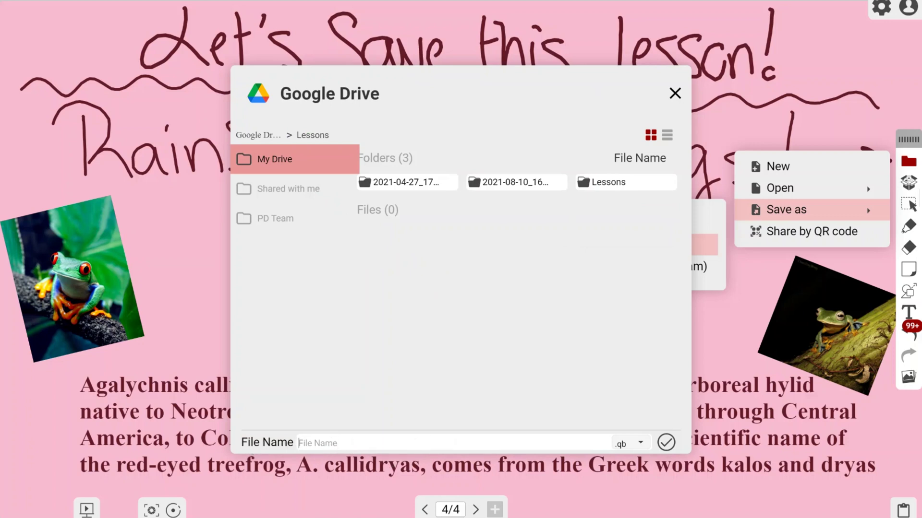
Save the lesson as 'Tree Frogs' in the Google Drive Lessons folder
text(Tree)
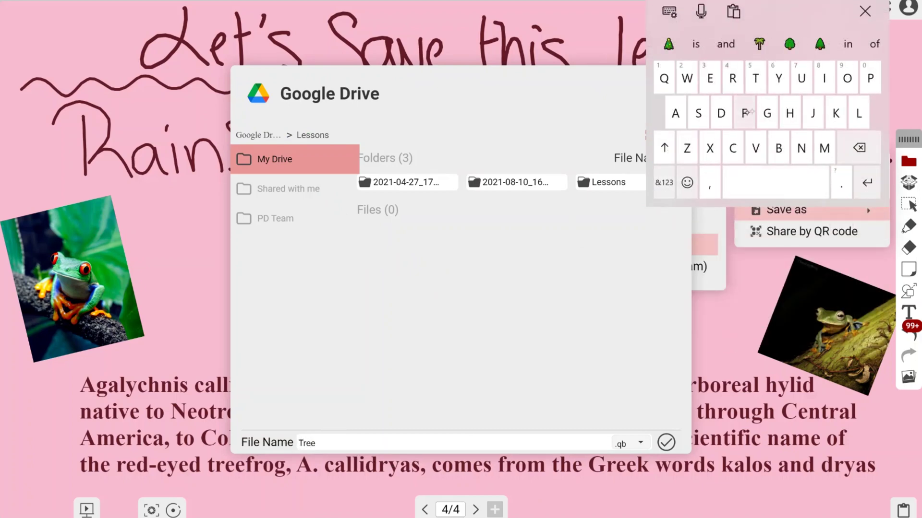
text( Frogs)
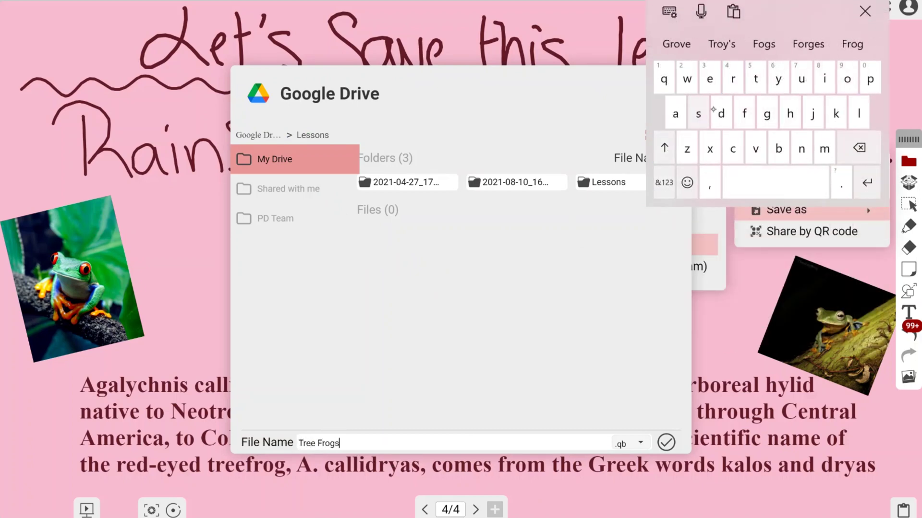
click(864, 11)
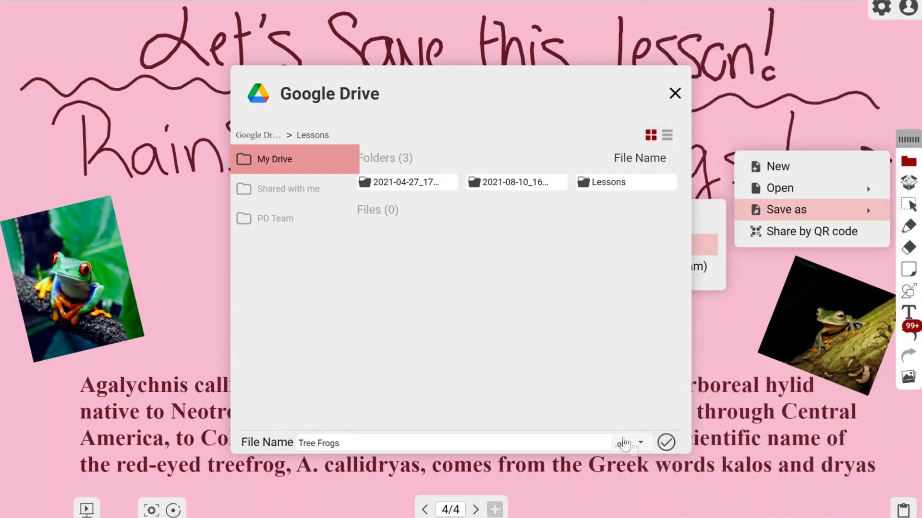
click(666, 442)
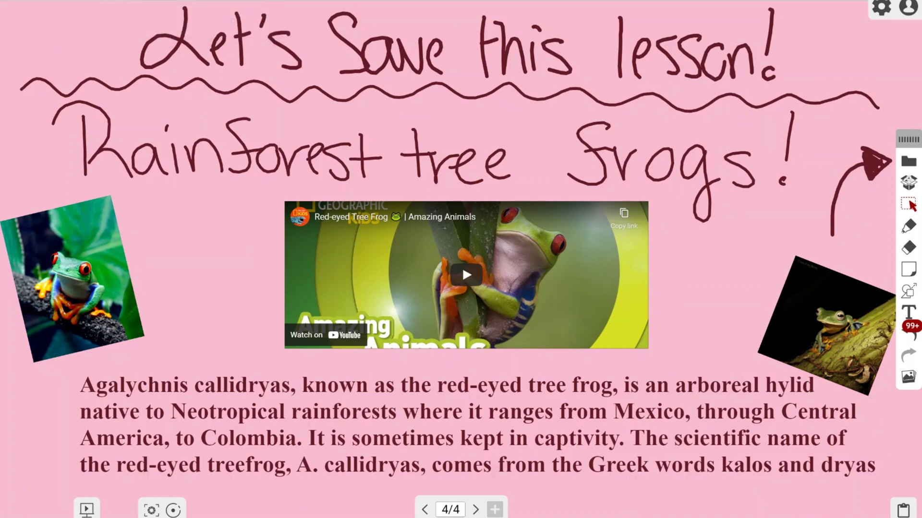
Add a new page 5 and handwrite 'Let's' at the top-left
click(496, 509)
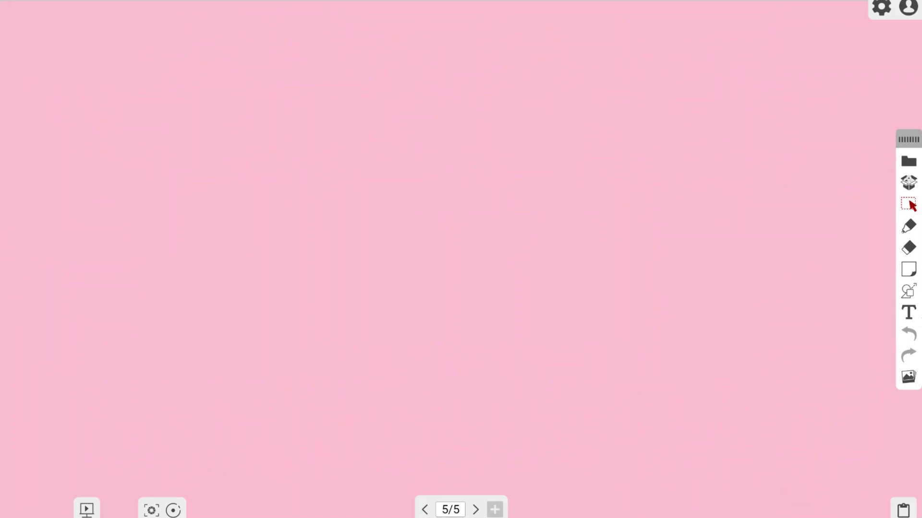
mouse_move(132, 13)
mouse_down()
mouse_move(147, 117)
mouse_move(172, 118)
mouse_up()
drag(180, 45, 188, 115)
drag(186, 85, 209, 76)
drag(223, 36, 224, 76)
mouse_move(239, 68)
mouse_down()
mouse_move(257, 68)
mouse_move(250, 110)
mouse_up()
mouse_move(275, 143)
mouse_down()
mouse_move(307, 195)
mouse_move(376, 208)
mouse_up()
Handwrite 'Open it Up!' diagonally below it and draw a curved arrow toward the right edge
drag(388, 173, 422, 214)
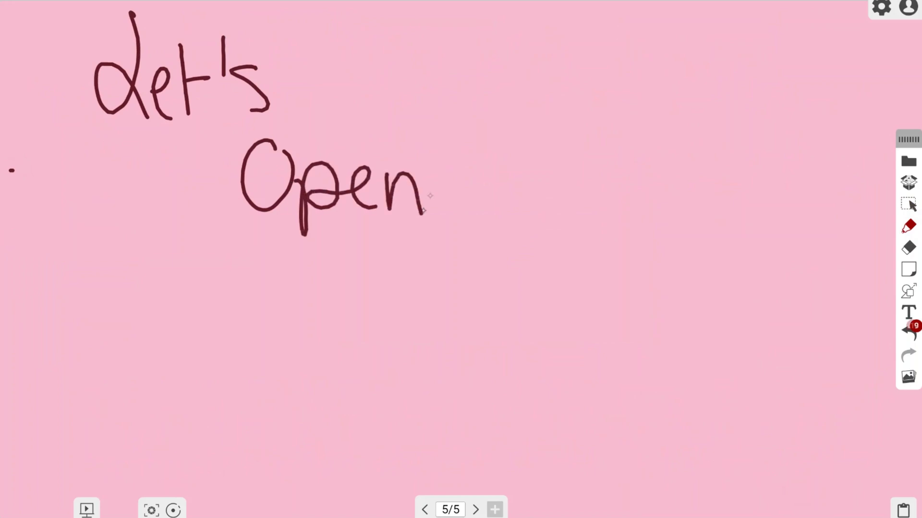
drag(411, 246, 411, 288)
drag(415, 221, 441, 283)
drag(430, 252, 460, 251)
mouse_move(515, 296)
mouse_down()
mouse_move(557, 303)
mouse_move(565, 404)
mouse_up()
mouse_move(566, 331)
mouse_down()
mouse_move(583, 323)
mouse_move(621, 365)
mouse_up()
drag(630, 246, 628, 336)
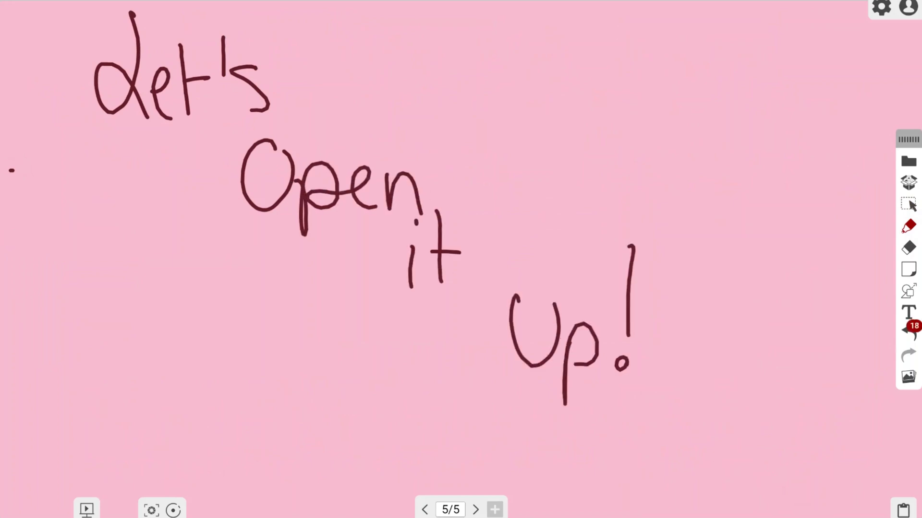
mouse_move(855, 137)
mouse_down()
mouse_move(885, 158)
mouse_move(804, 276)
mouse_move(861, 162)
mouse_move(866, 189)
mouse_move(888, 163)
mouse_up()
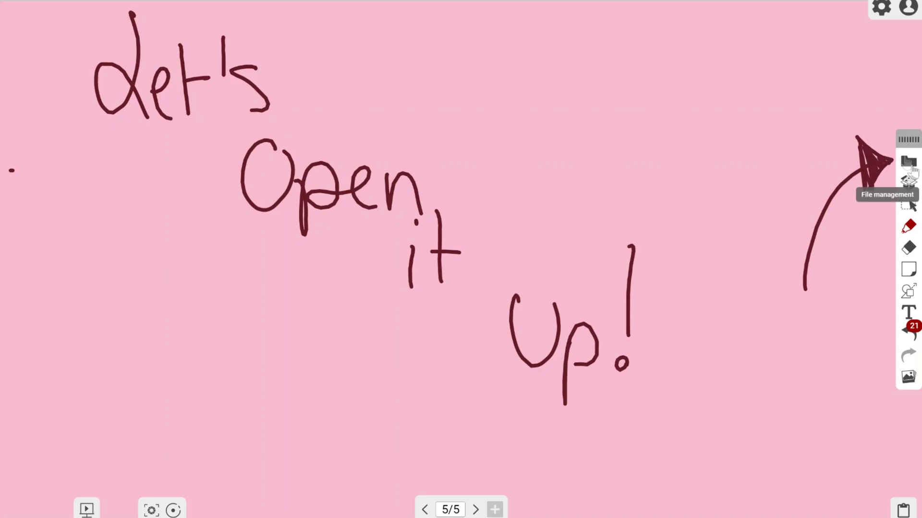
Re-save the five-page board to Lessons/Tree Frogs.qb via File management > Save
click(909, 165)
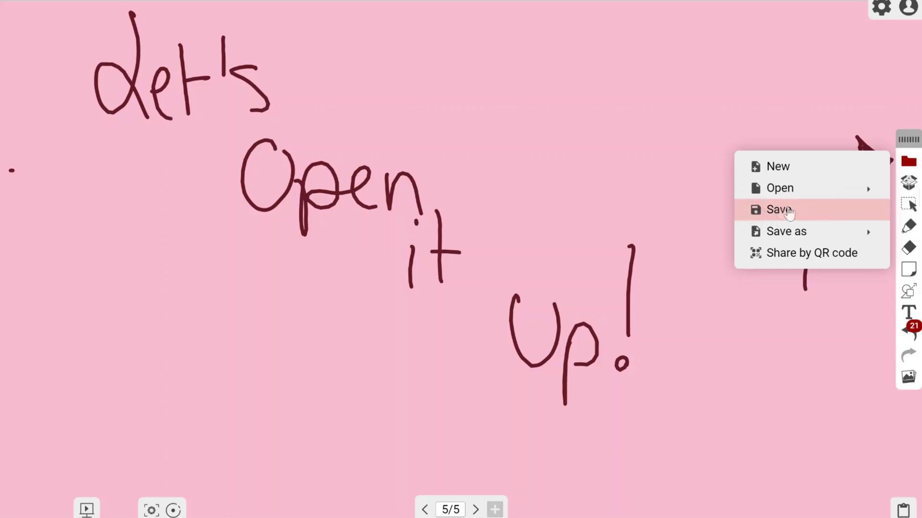
click(764, 216)
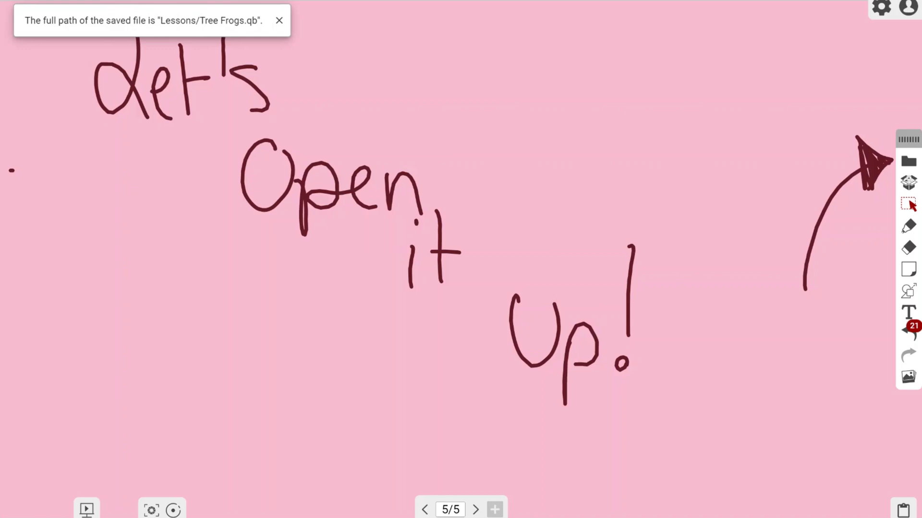
click(908, 161)
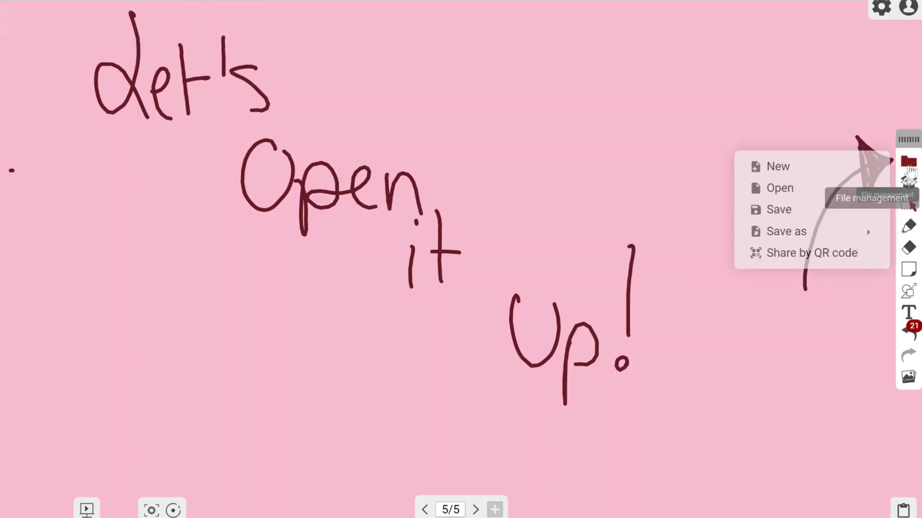
Create a new blank file, confirming Yes in the Warning dialog
click(759, 170)
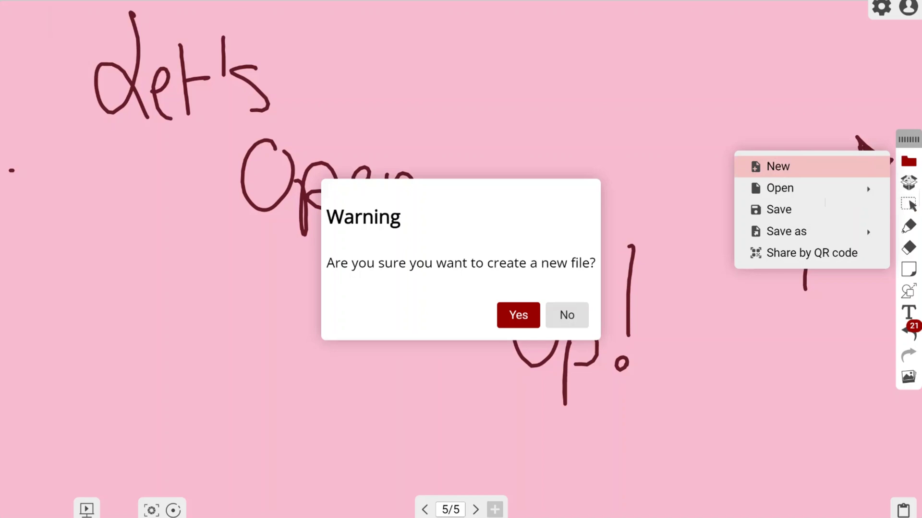
click(518, 315)
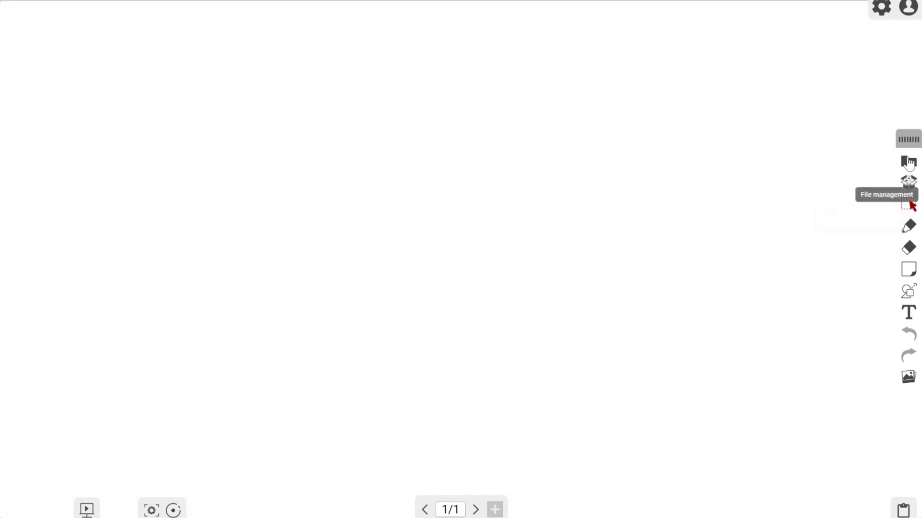
Draw an arrow stroke near the right edge, then open Tree Frogs from Google Drive's Lessons folder
click(908, 226)
mouse_move(854, 142)
mouse_down()
mouse_move(873, 147)
mouse_move(860, 180)
mouse_move(779, 269)
mouse_move(775, 290)
mouse_up()
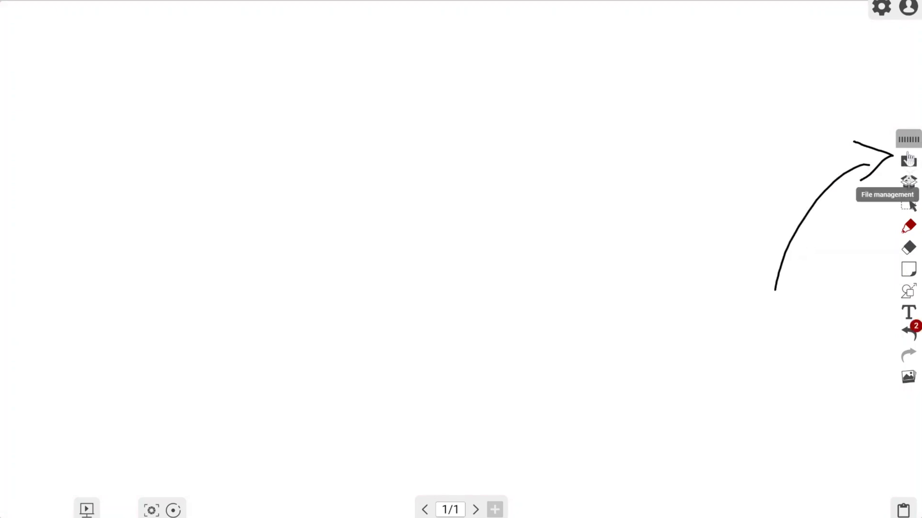
click(909, 161)
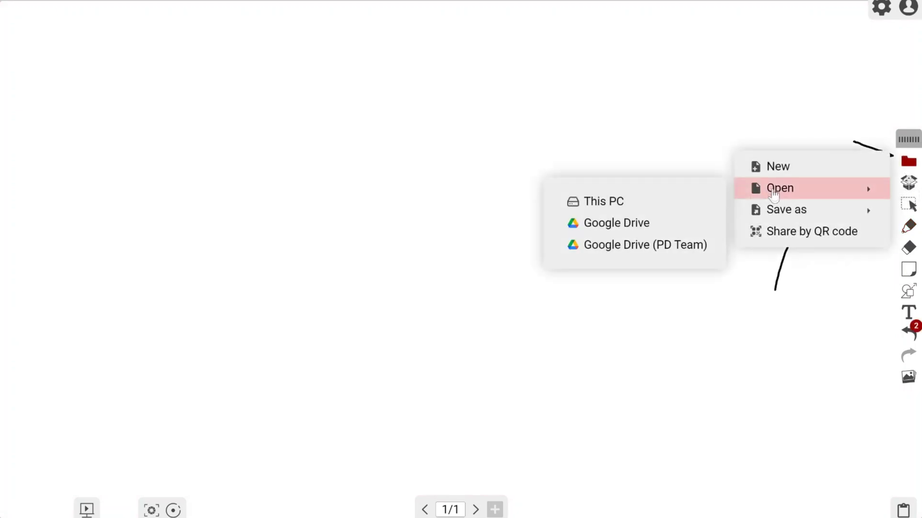
mouse_move(768, 209)
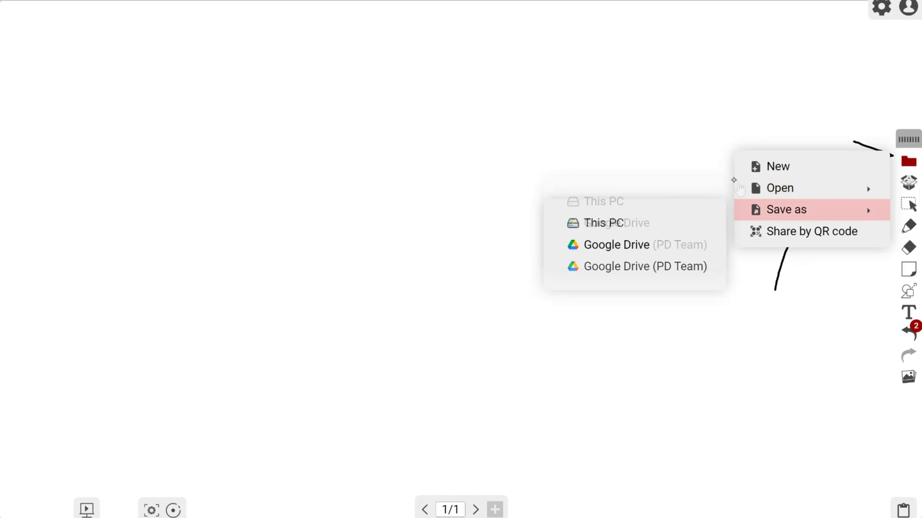
mouse_move(739, 187)
click(568, 225)
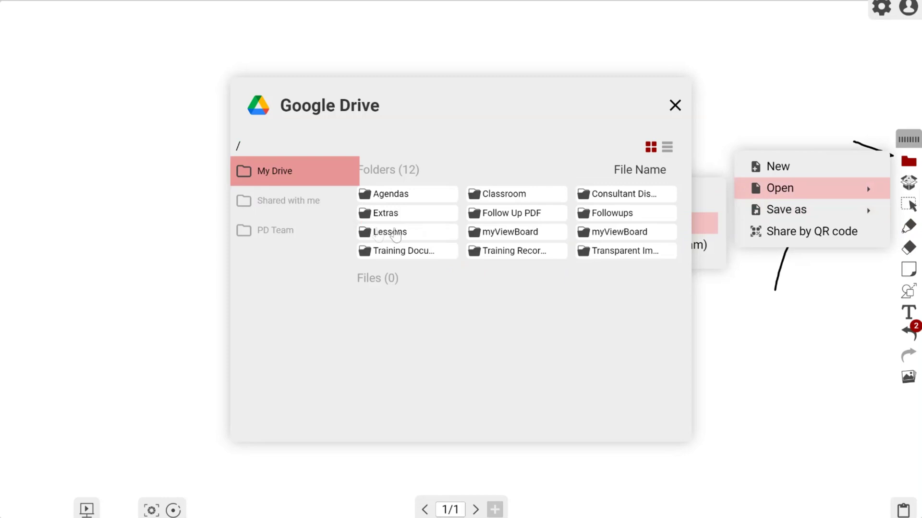
click(380, 232)
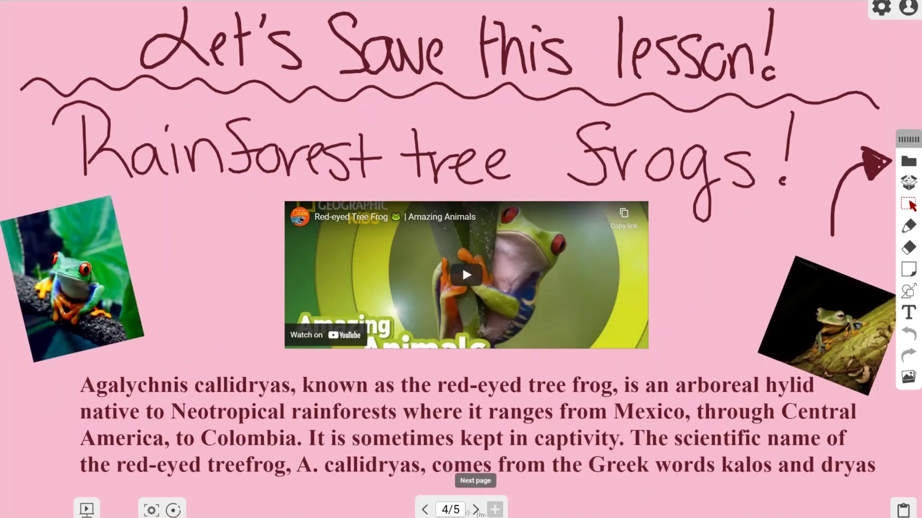
Page back and forward to reach page 5 of 5, the 'Let's Open it Up!' note
click(425, 510)
click(475, 510)
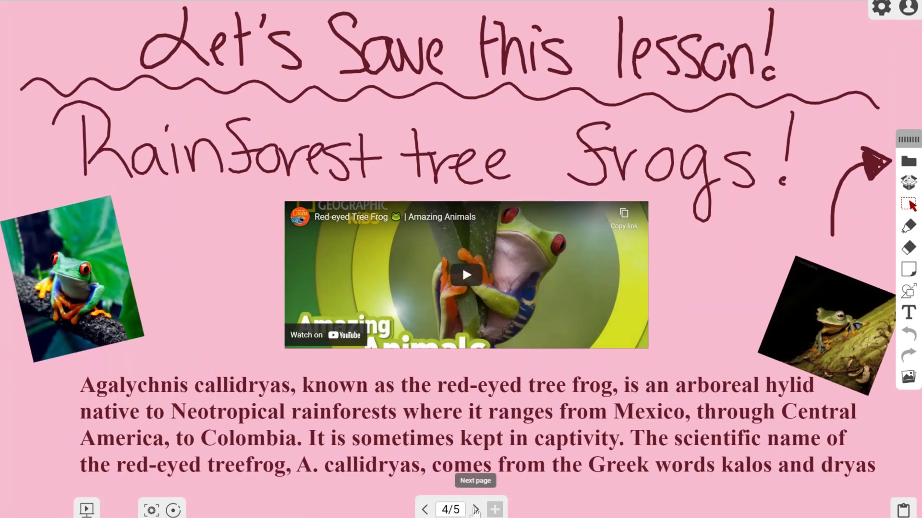
click(475, 510)
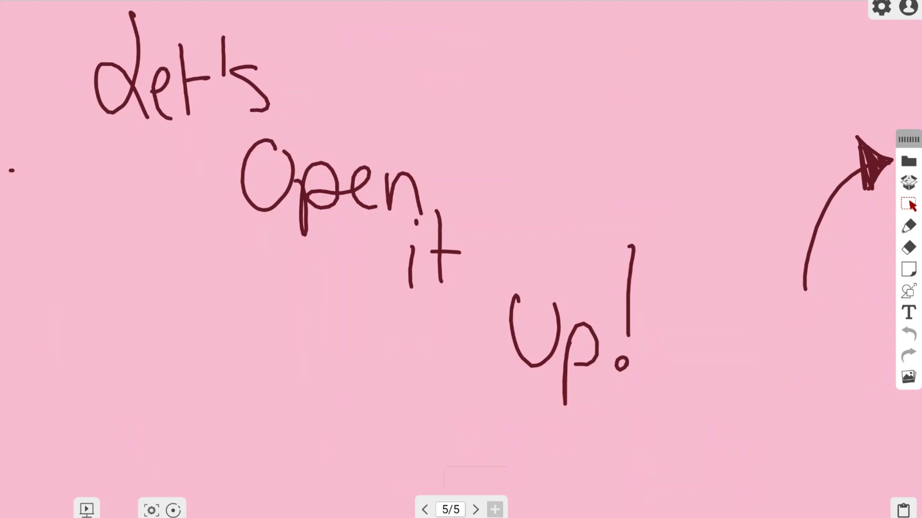
click(907, 163)
mouse_move(756, 229)
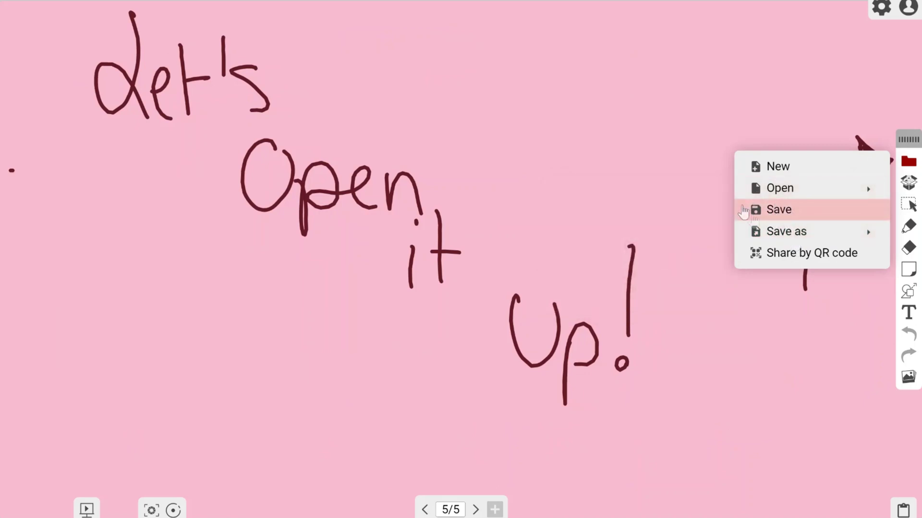
mouse_move(801, 191)
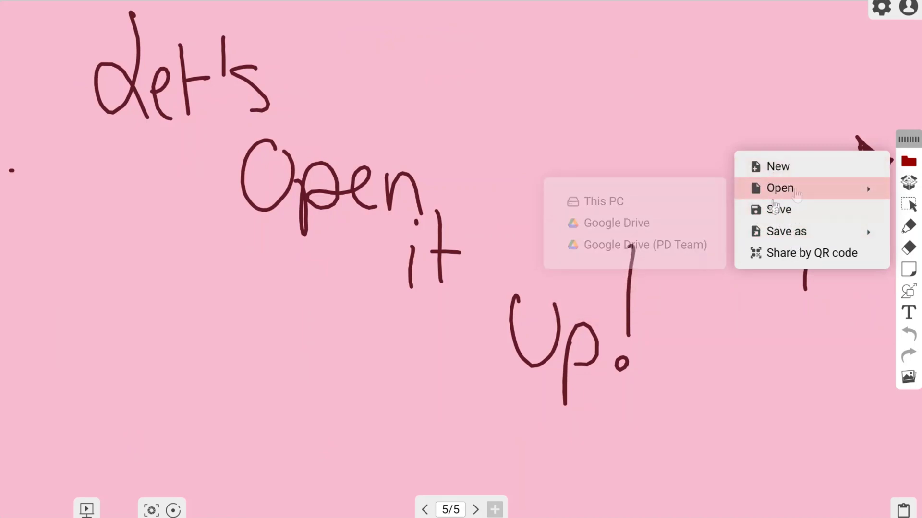